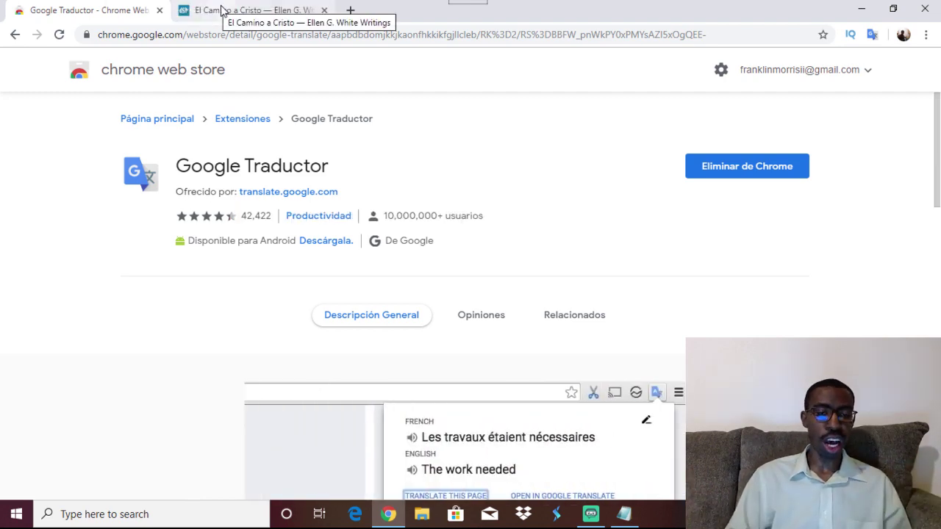
# Step: Translate the words "La Naturaleza" from the first paragraph of El Camino a Cristo using the on-page translation pop-up, and then dismiss it
pyautogui.click(222, 10)
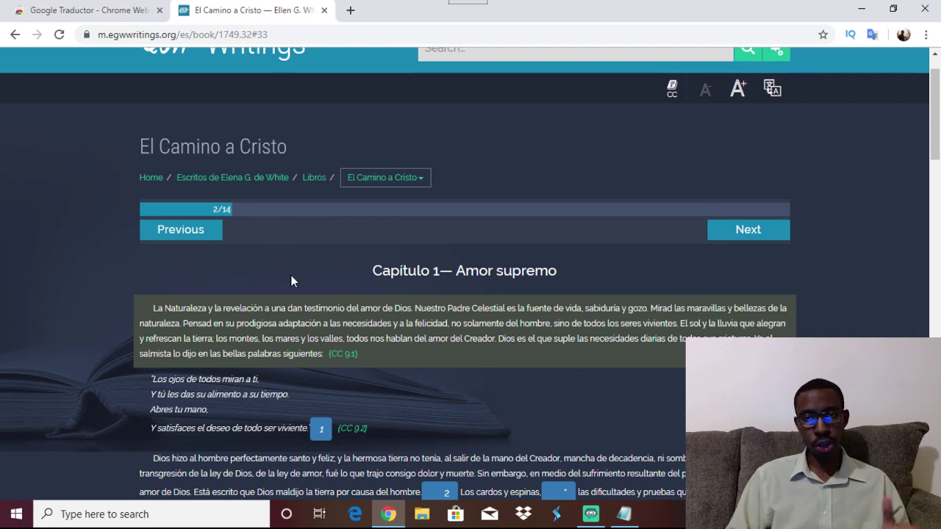
pyautogui.scroll(-1, 290, 275)
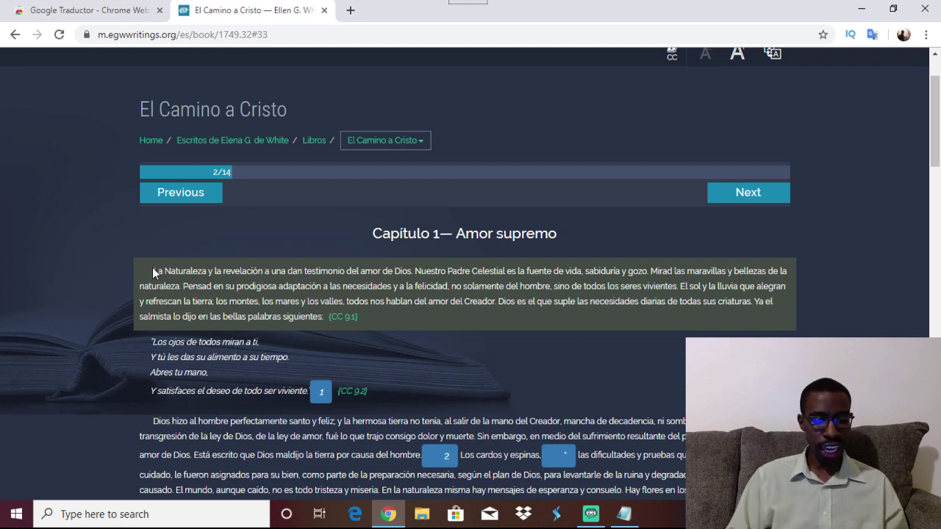
pyautogui.moveTo(154, 270); pyautogui.dragTo(206, 262)
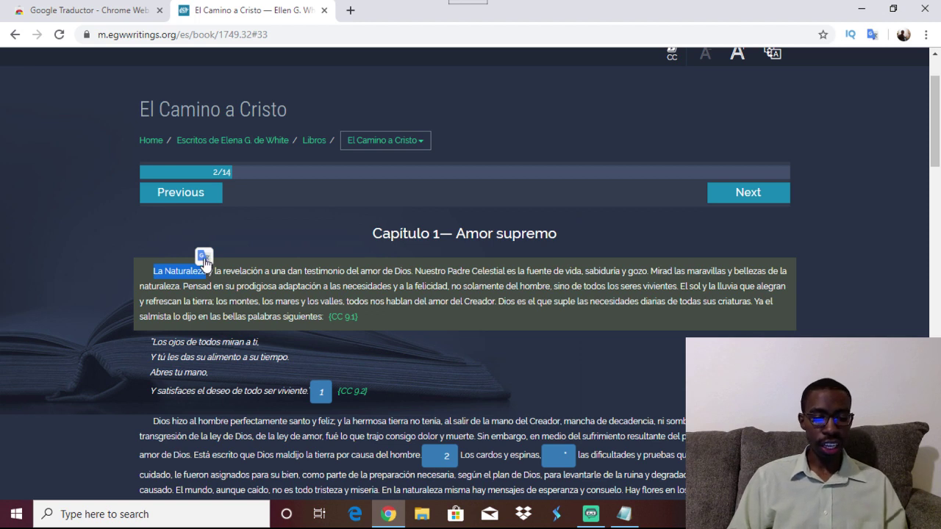
pyautogui.click(204, 258)
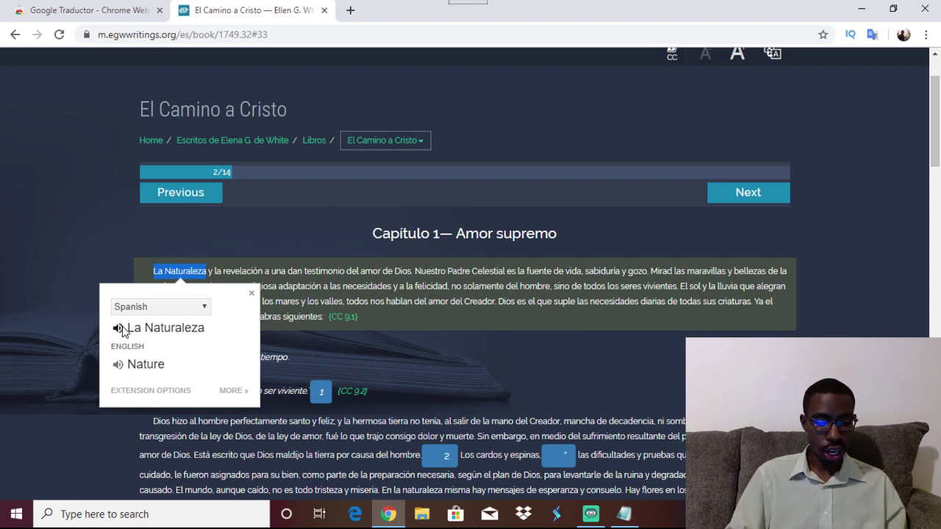
pyautogui.click(150, 270)
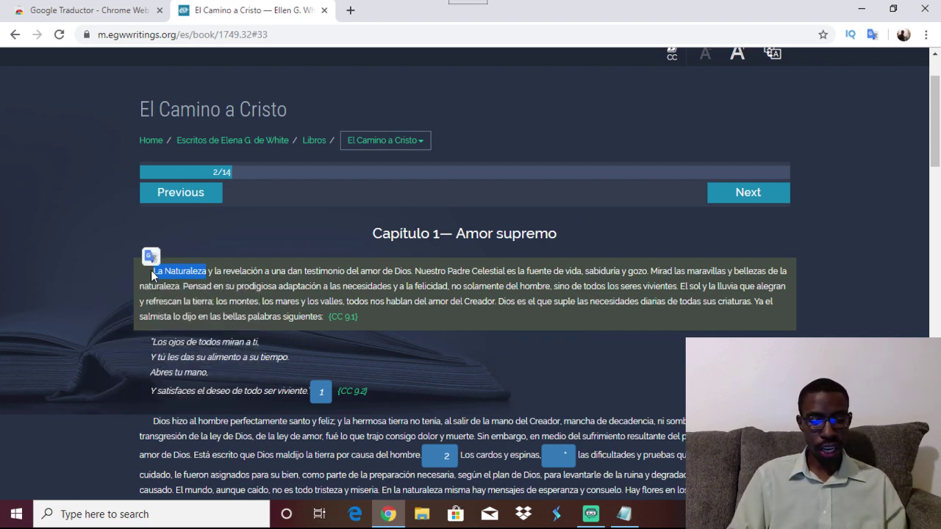
pyautogui.click(103, 283)
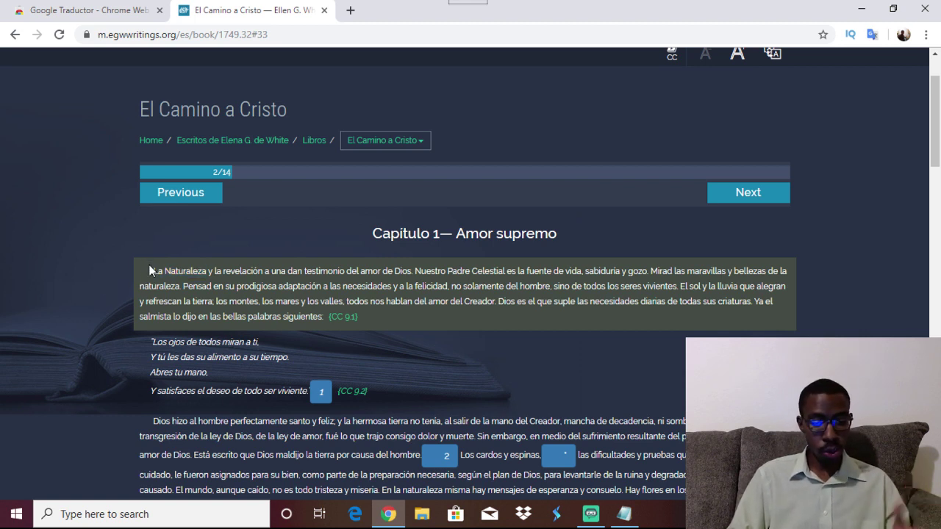
# Step: Translate the paragraph's first sentence, ending at "amor de Dios", and play its Spanish pronunciation
pyautogui.moveTo(150, 270); pyautogui.dragTo(420, 259)
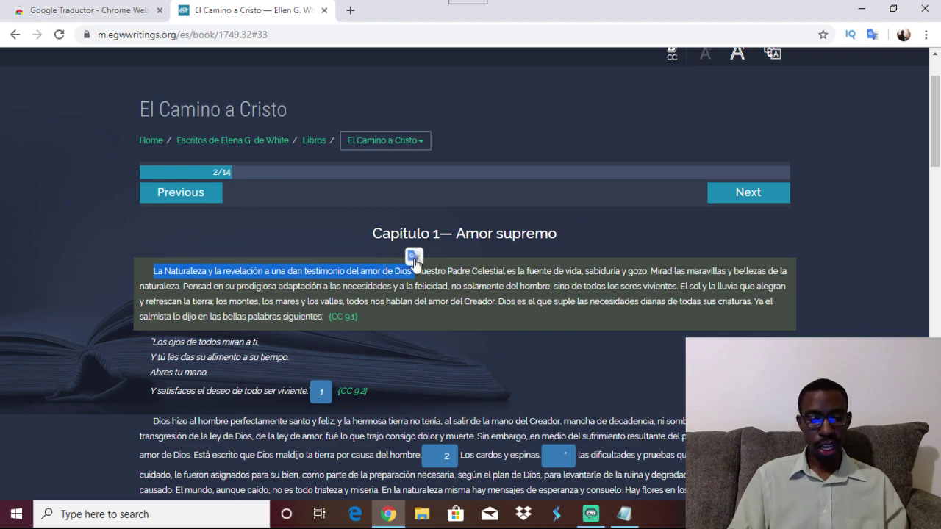
pyautogui.click(414, 258)
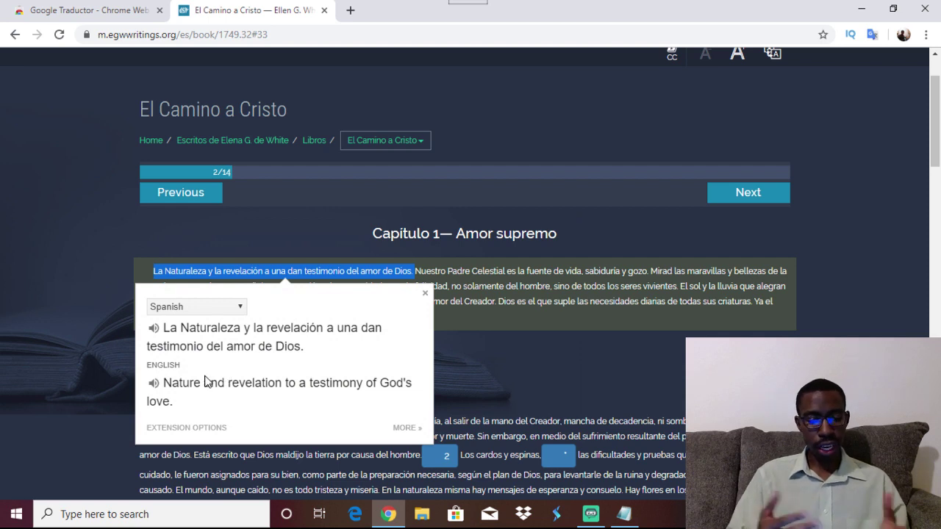
pyautogui.click(154, 329)
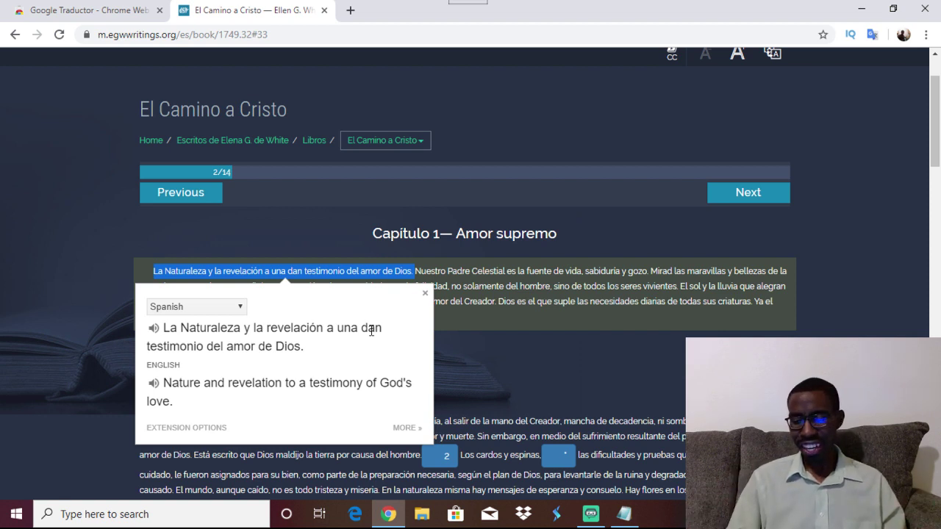
pyautogui.click(355, 244)
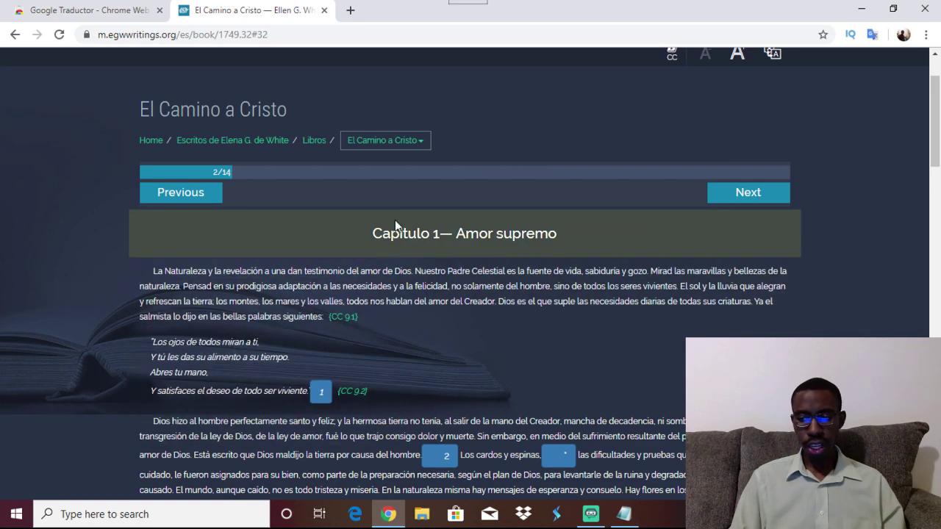
# Step: Set the Google Translate extension's pop-up translations to "Immediately display popup", save the options and return to the book
pyautogui.click(872, 34)
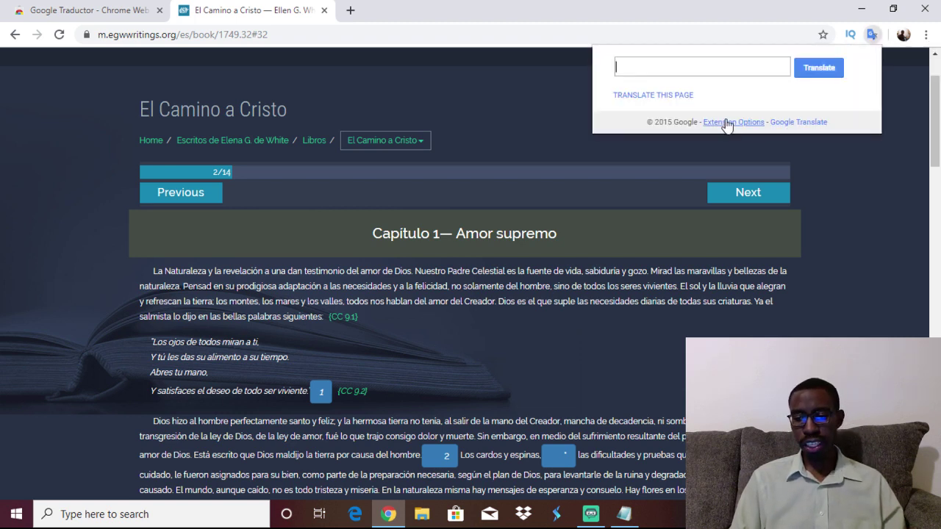
pyautogui.click(727, 122)
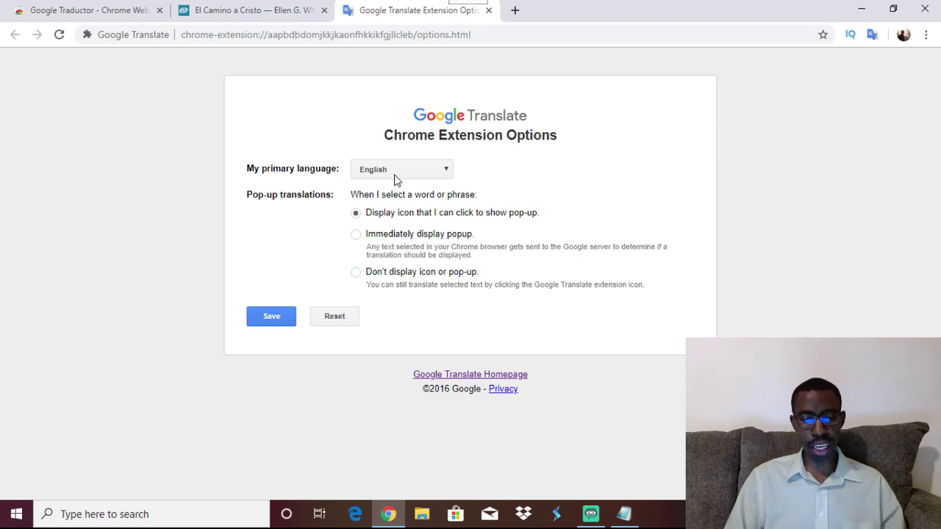
pyautogui.click(357, 234)
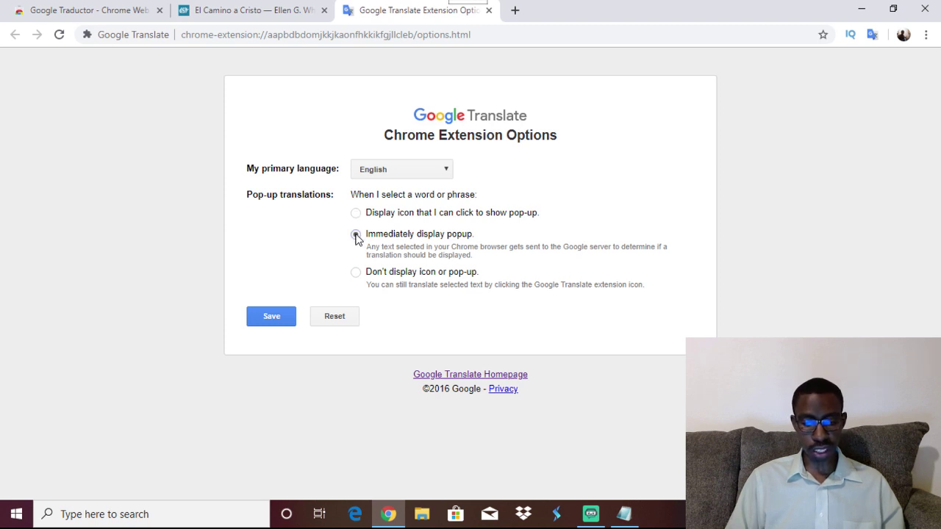
pyautogui.click(269, 317)
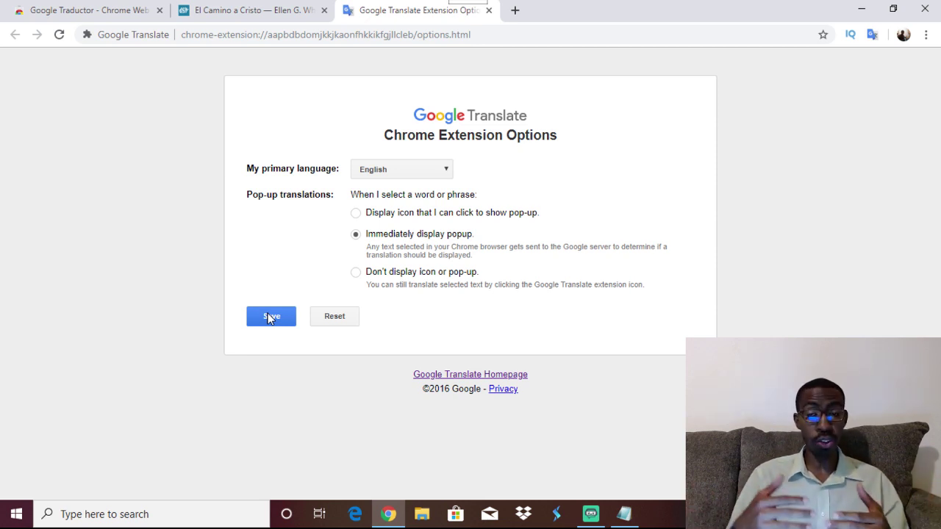
pyautogui.click(487, 10)
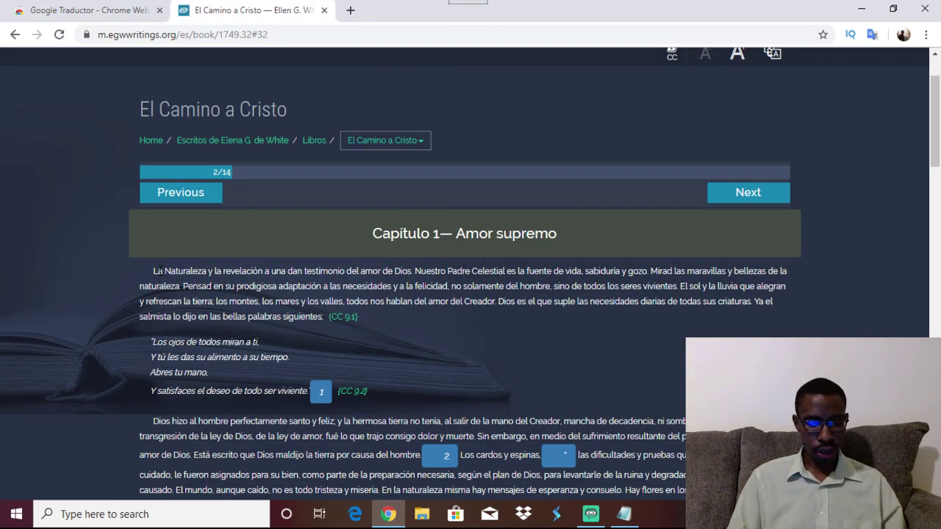
# Step: Select the first sentence up to "amor de Dios" to show its instant translation, and then dismiss the pop-up
pyautogui.moveTo(151, 274); pyautogui.dragTo(414, 272)
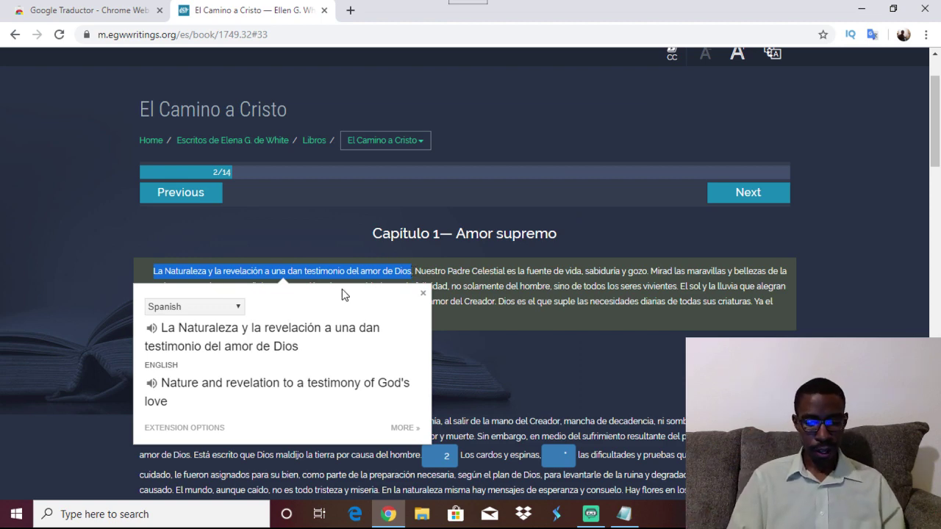
pyautogui.press('Escape')
pyautogui.click(171, 269)
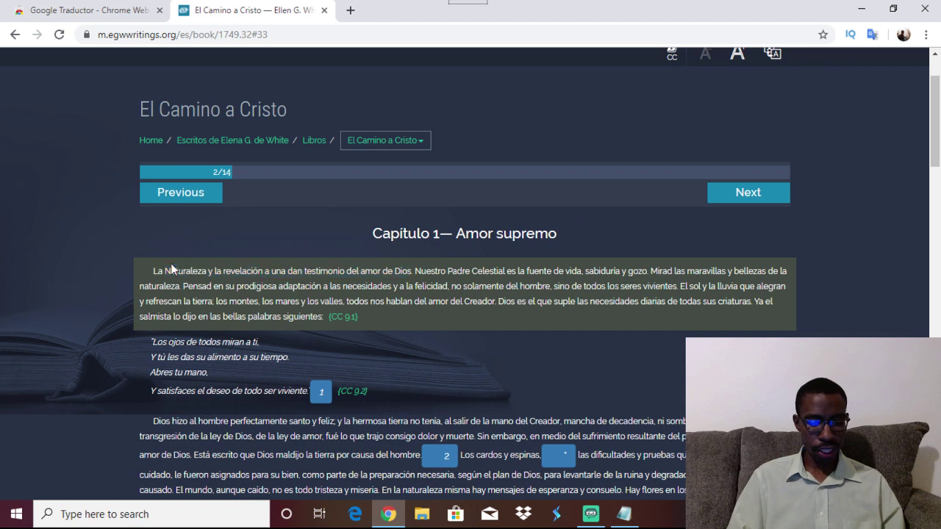
# Step: Translate the entire first paragraph, through "palabras siguientes:", from the Google Translate extension, and then close the translation
pyautogui.moveTo(152, 270); pyautogui.dragTo(331, 318)
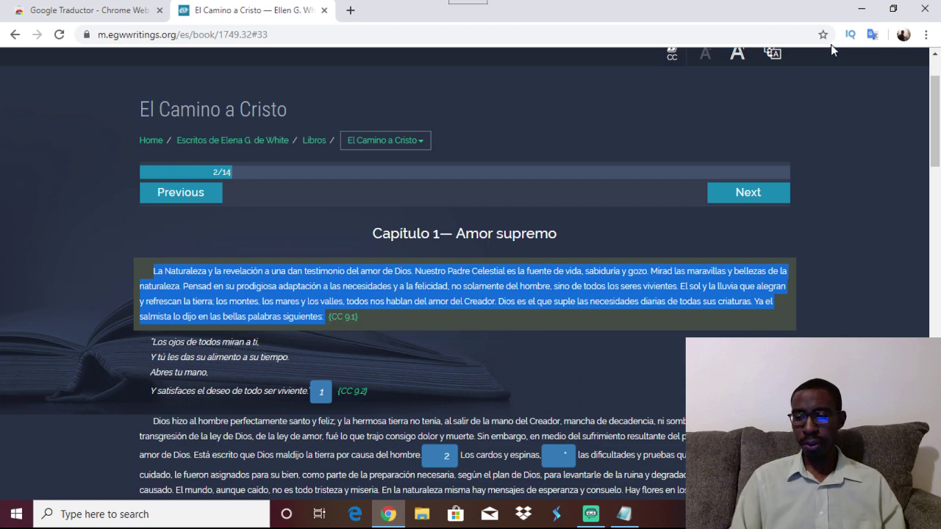
pyautogui.click(872, 34)
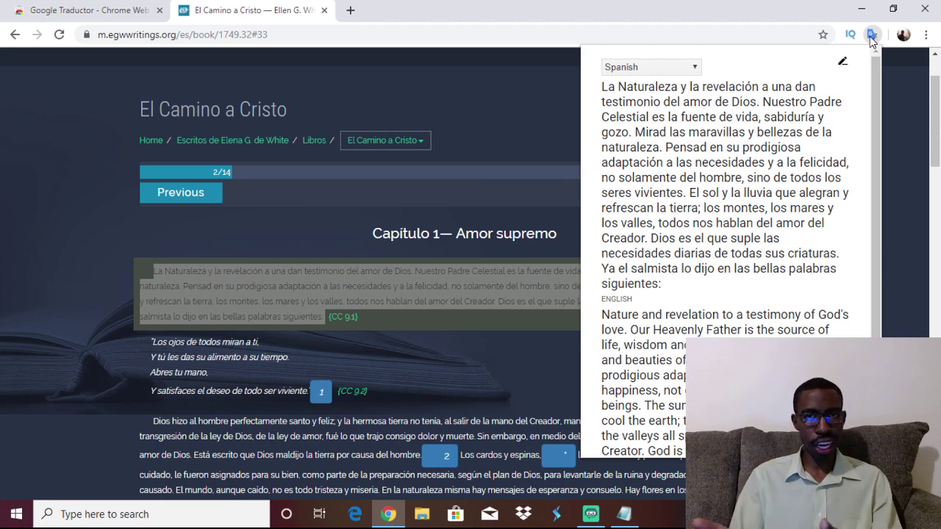
pyautogui.click(335, 292)
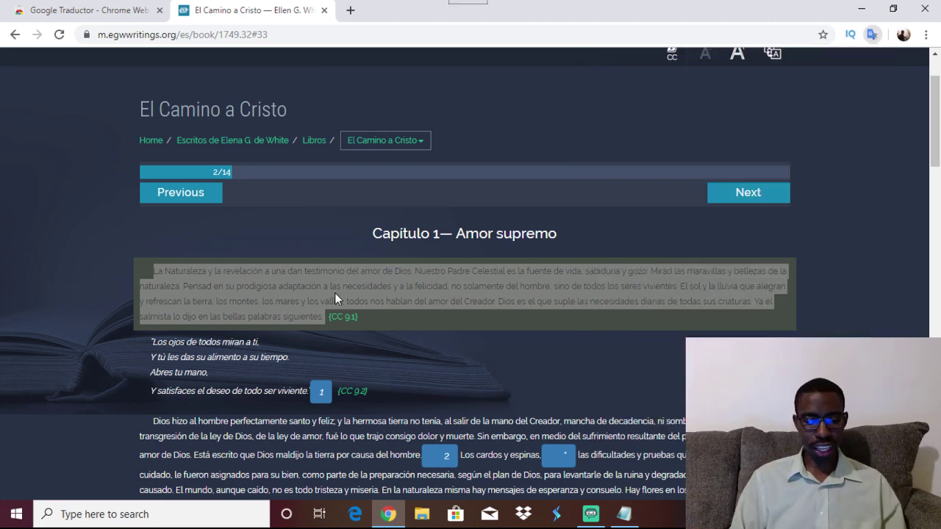
# Step: Narrow the selection to the paragraph's first two sentences, ending at "gozo.", to translate them instantly on the page
pyautogui.tripleClick(335, 293)
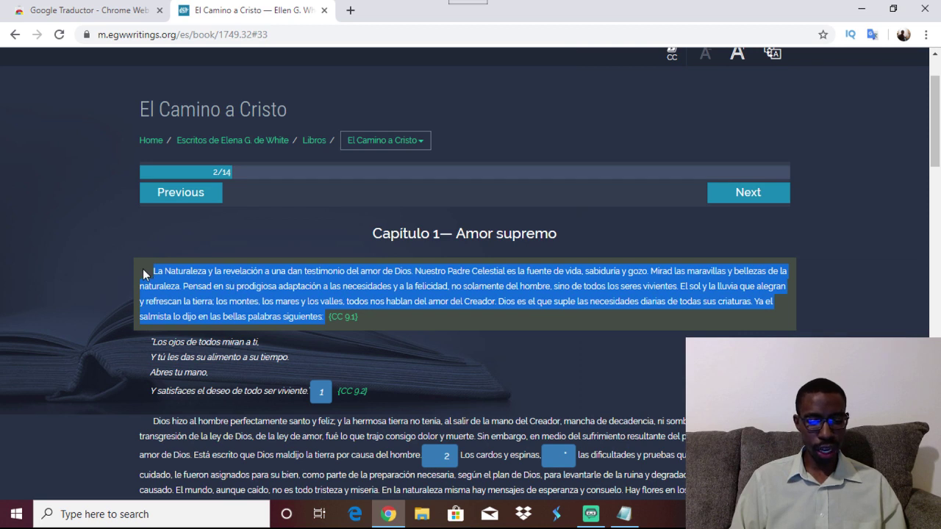
pyautogui.moveTo(151, 270); pyautogui.dragTo(449, 286)
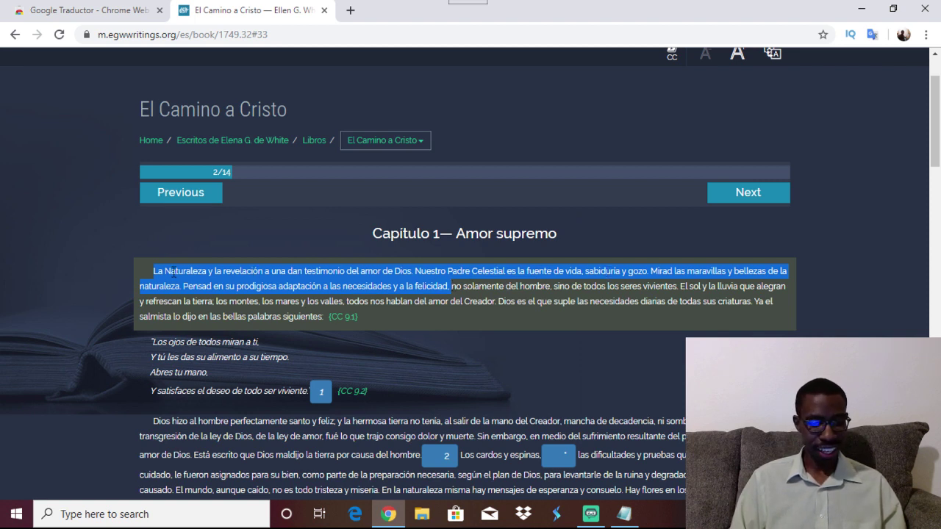
pyautogui.click(125, 271)
pyautogui.moveTo(147, 272); pyautogui.dragTo(652, 271)
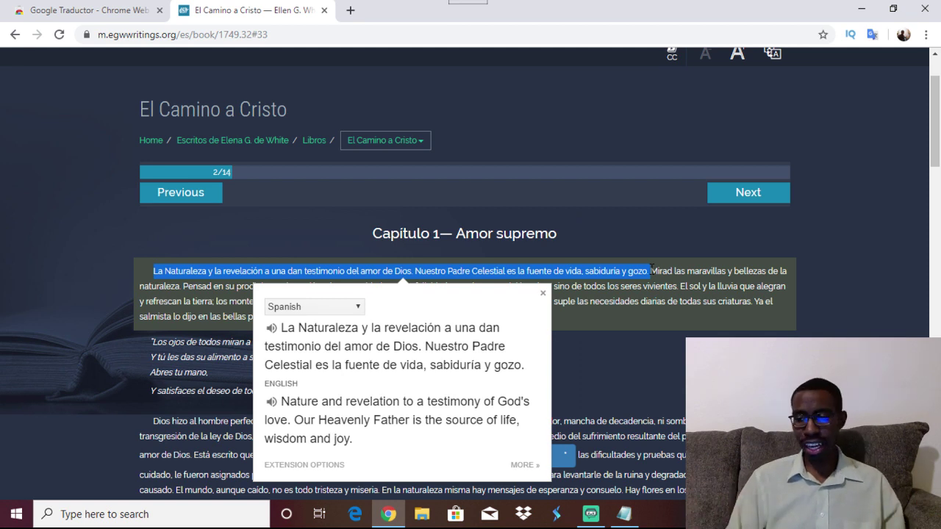
# Step: Change the extension's pop-up translations to "Don't display icon or pop-up", save the options and return to the book
pyautogui.click(871, 42)
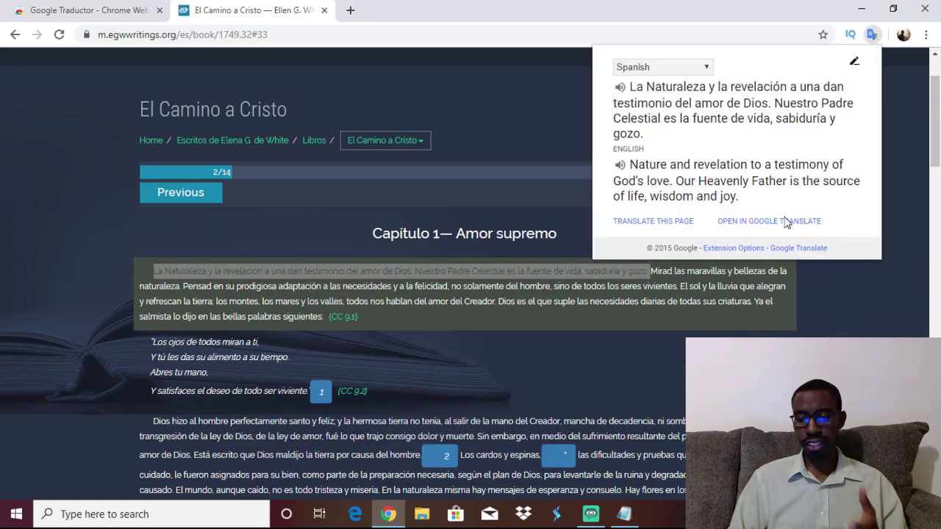
pyautogui.click(738, 251)
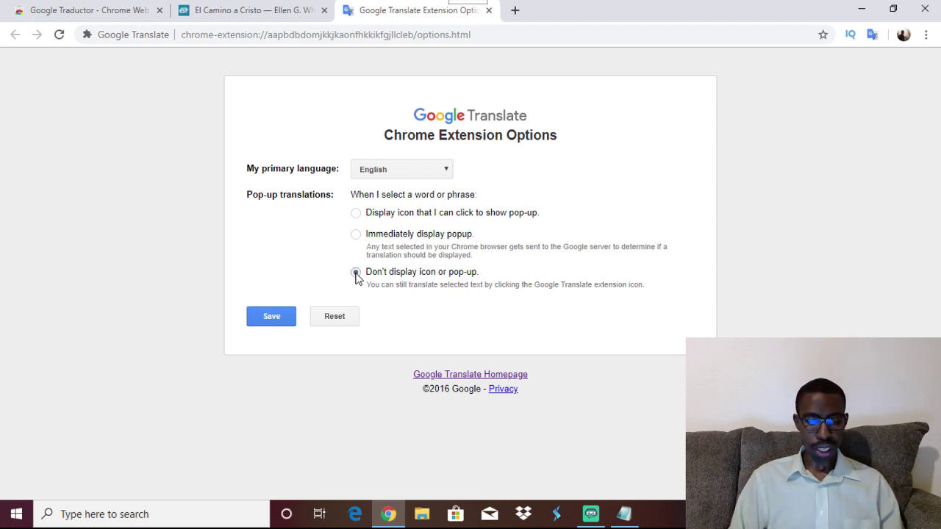
pyautogui.click(269, 324)
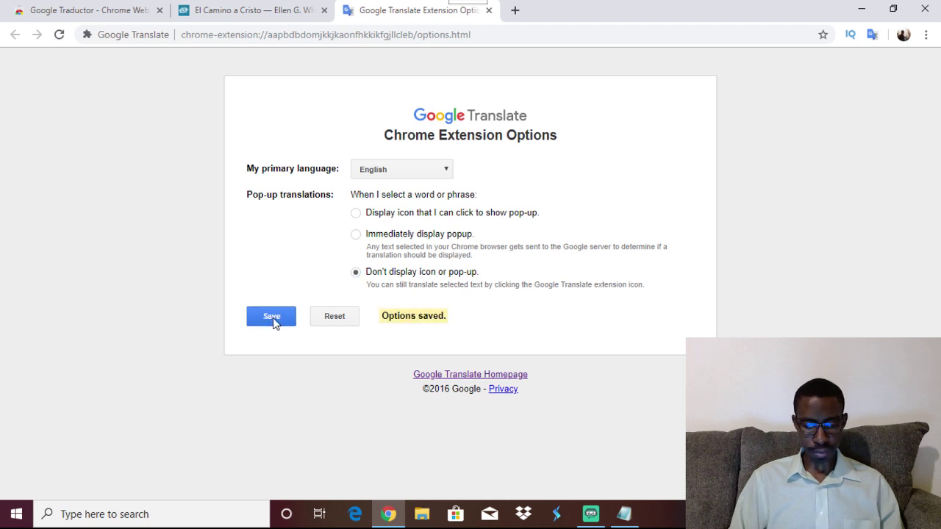
pyautogui.click(488, 11)
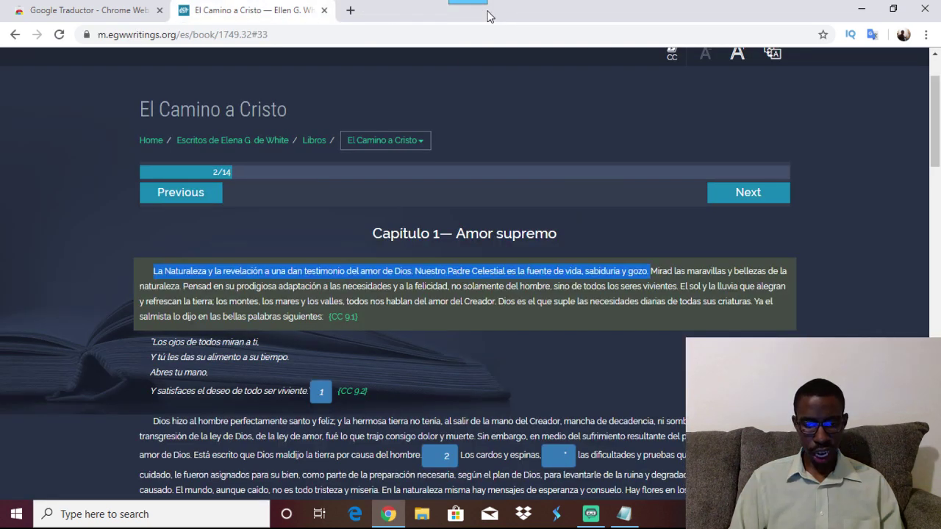
# Step: Translate the first sentence, ending at "amor de Dios", through the Google Translate extension instead of an on-page pop-up
pyautogui.click(171, 250)
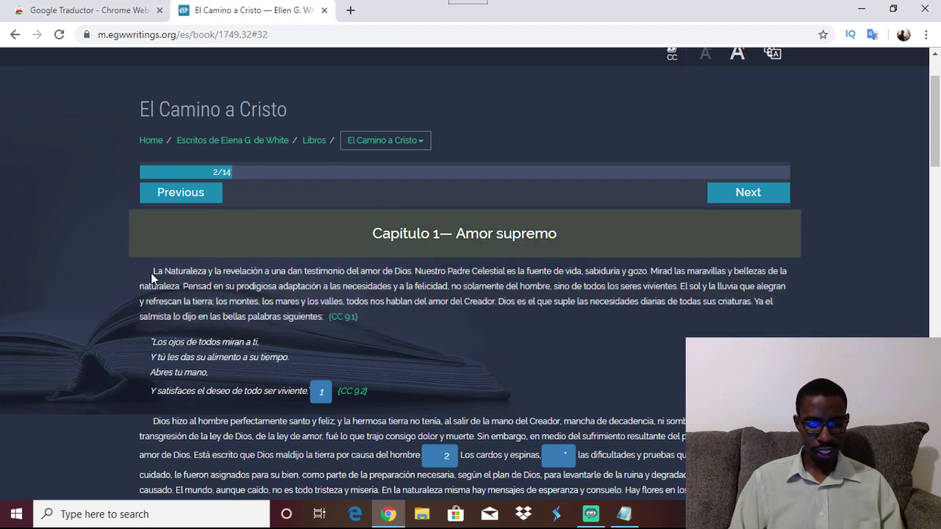
pyautogui.moveTo(151, 273); pyautogui.dragTo(413, 271)
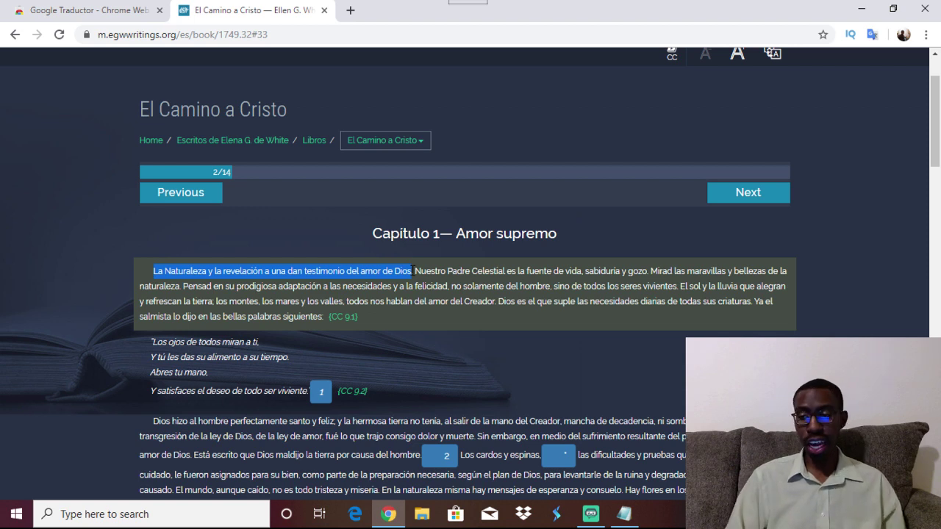
pyautogui.click(872, 36)
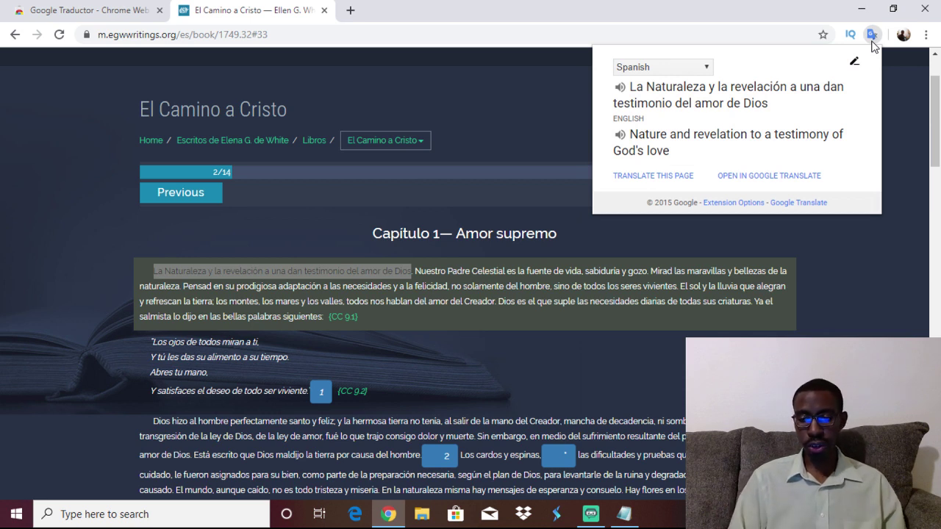
# Step: Look through the source languages offered for the translation, down to Zulu, without choosing another one
pyautogui.click(689, 72)
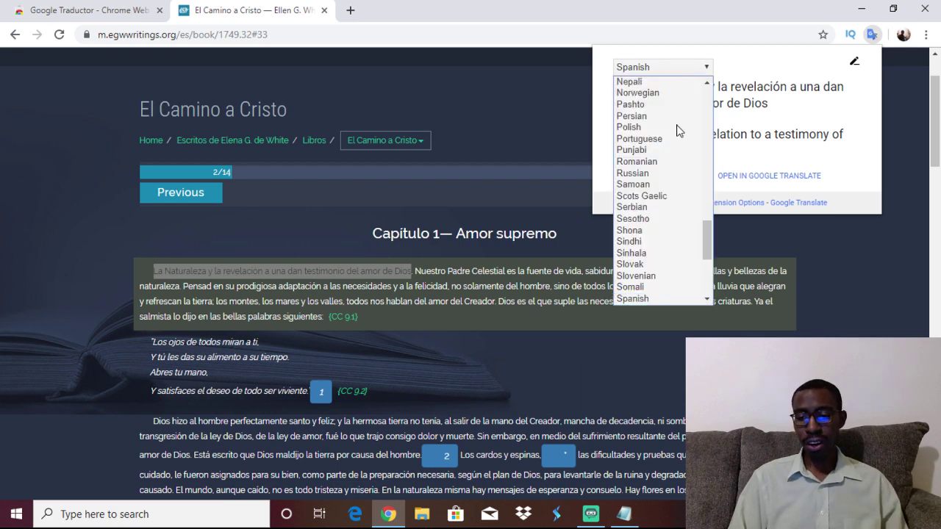
pyautogui.moveTo(707, 234); pyautogui.dragTo(702, 265)
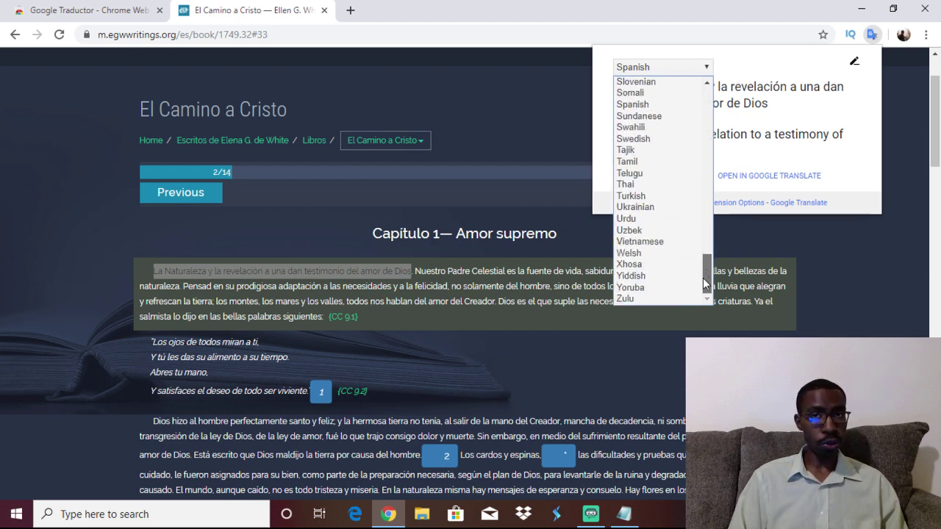
pyautogui.click(741, 70)
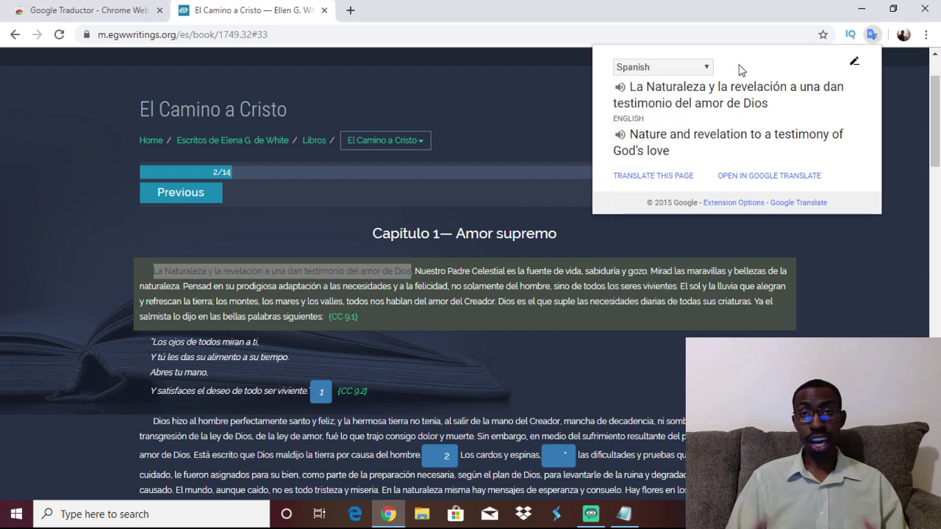